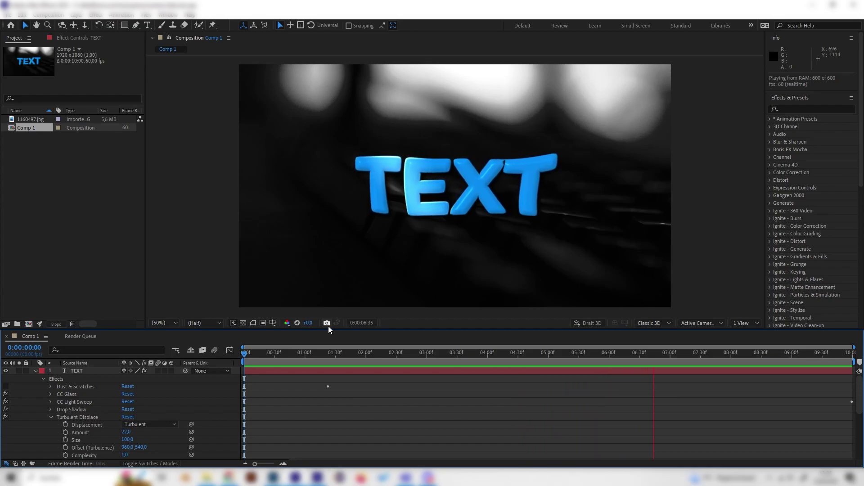
Create new composition Comp 2 and add a text layer reading TEXT.
right_click(63, 168)
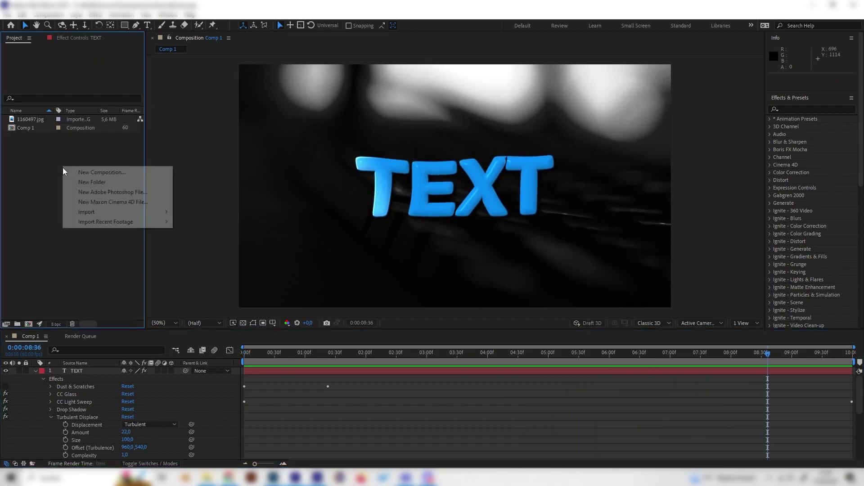
left_click(88, 172)
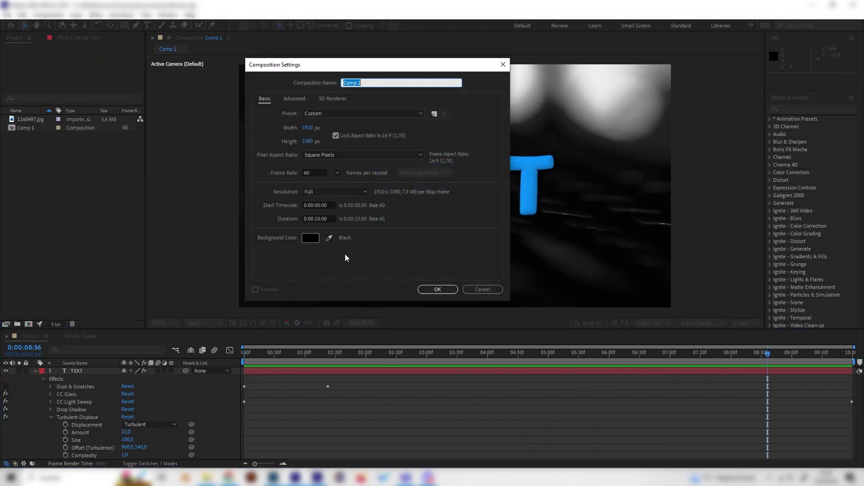
left_click(441, 293)
right_click(154, 389)
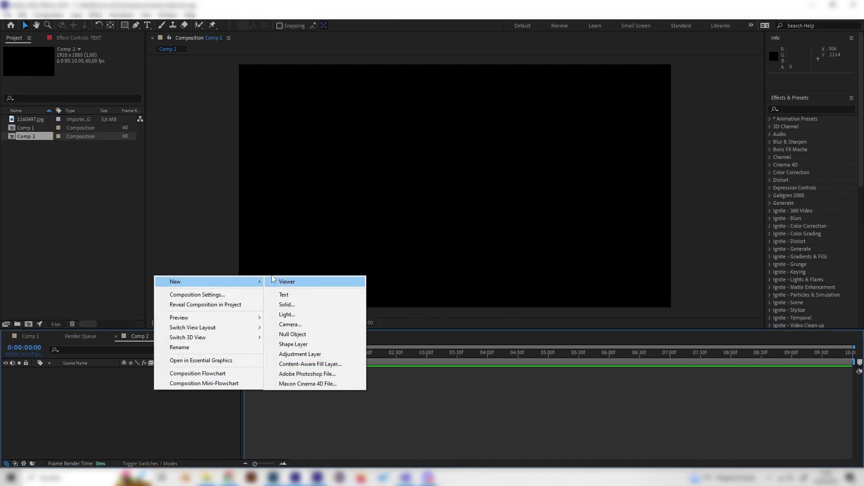
left_click(305, 294)
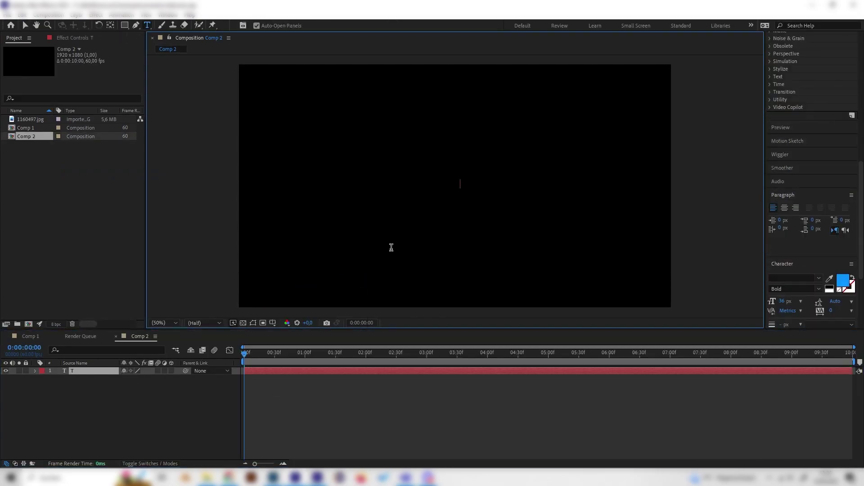
type("TEXT")
left_click(105, 370)
Scale the TEXT layer up to 862% and centre it horizontally and vertically.
key("s")
left_click_drag(139, 378, 355, 374)
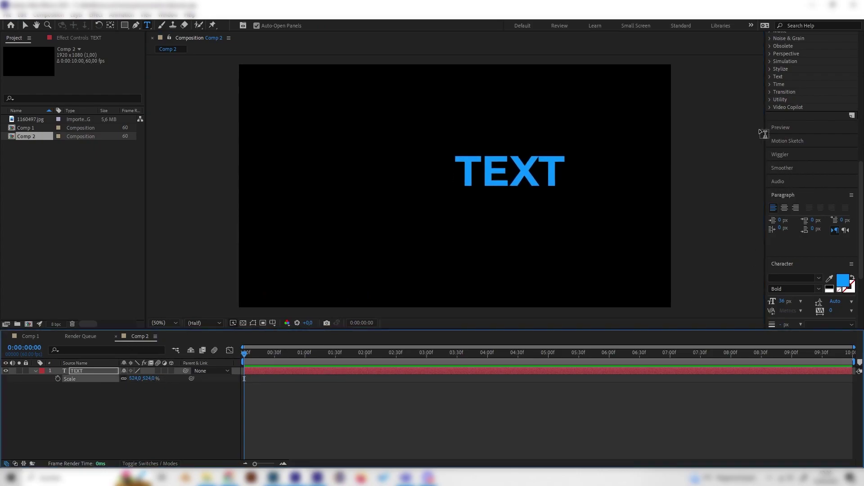
scroll(810, 203, "down", 3)
scroll(783, 253, "down", 2)
left_click(792, 299)
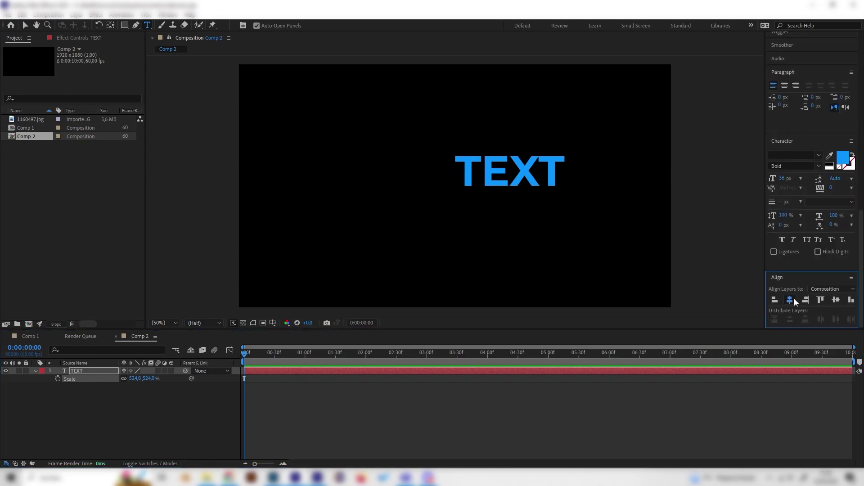
left_click(835, 301)
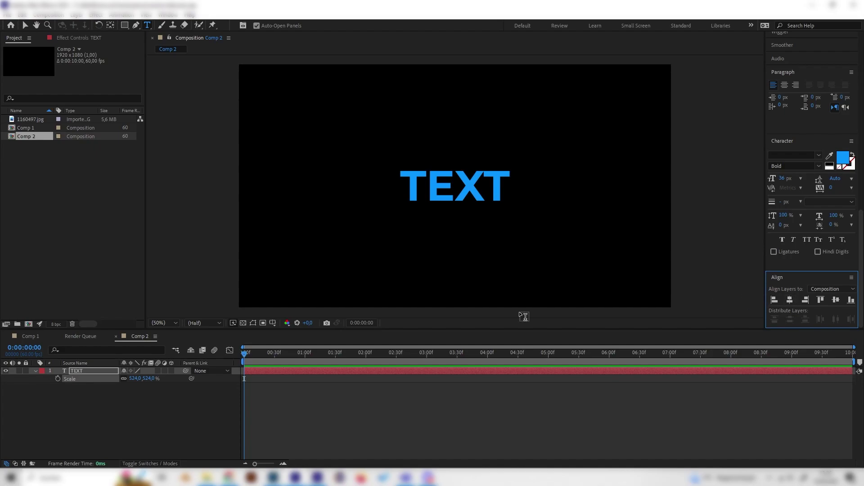
left_click_drag(143, 379, 216, 379)
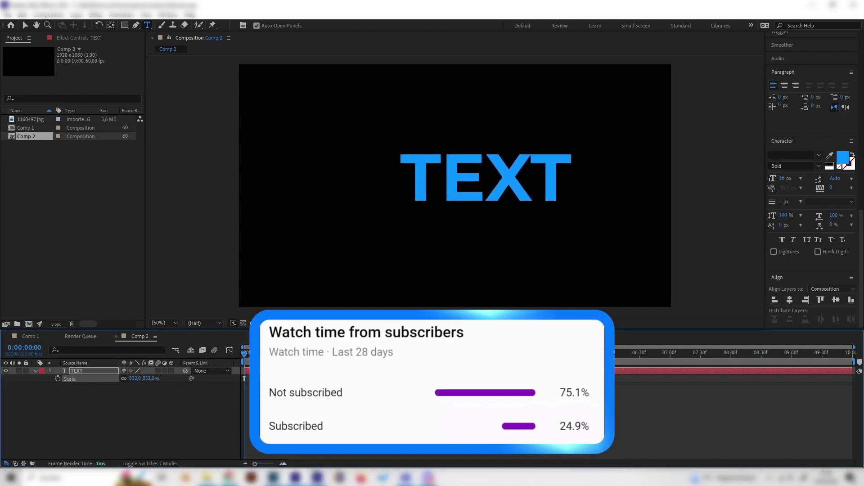
left_click(790, 301)
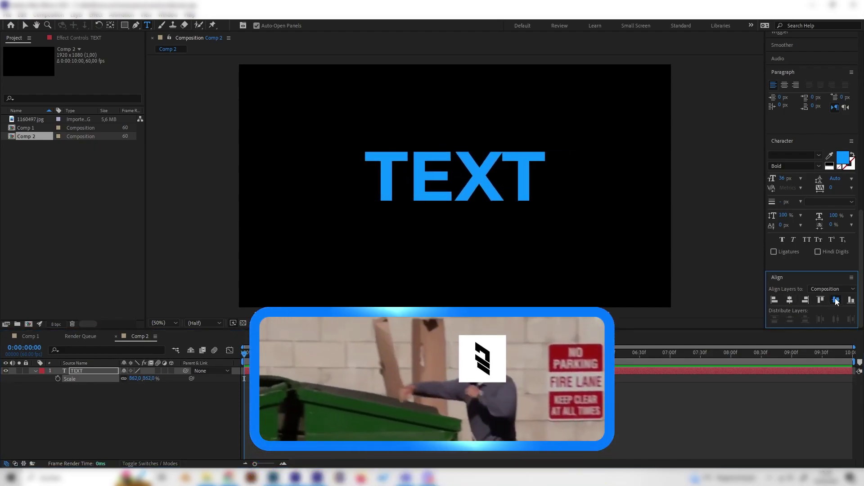
left_click(183, 410)
left_click(92, 371)
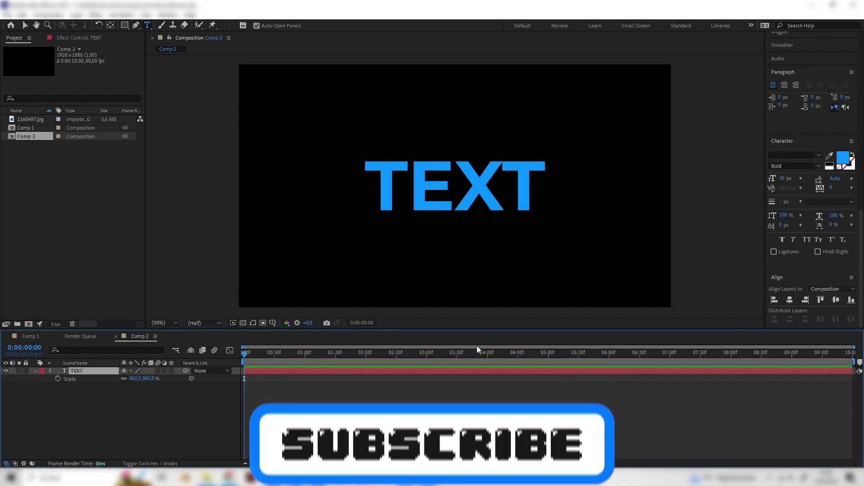
Apply CC Glass to the TEXT layer, checking it at full then half resolution.
key("ctrl+5")
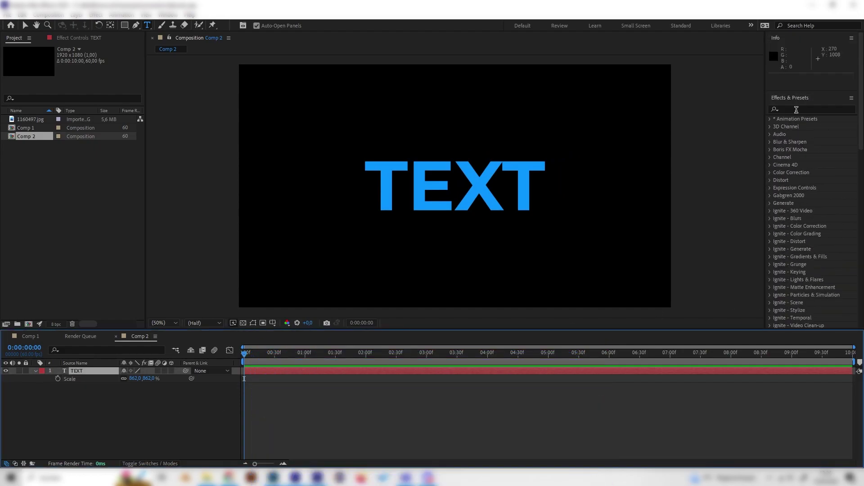
left_click(821, 108)
type("glass")
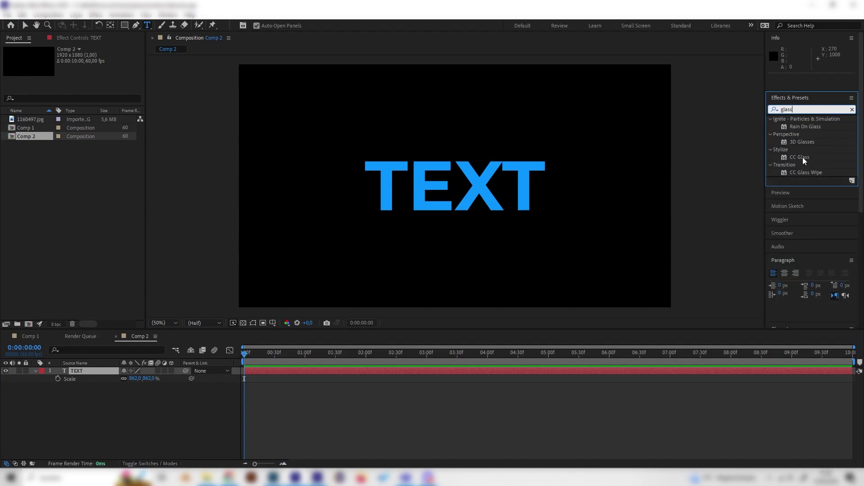
double_click(803, 158)
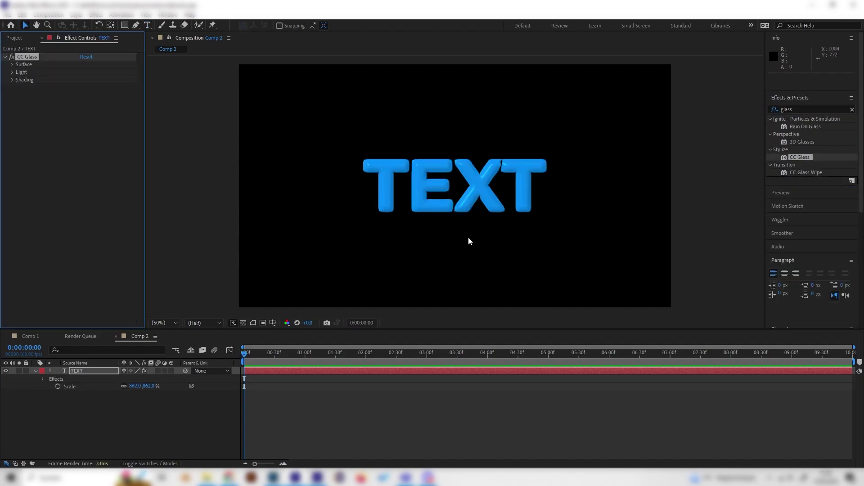
key("period")
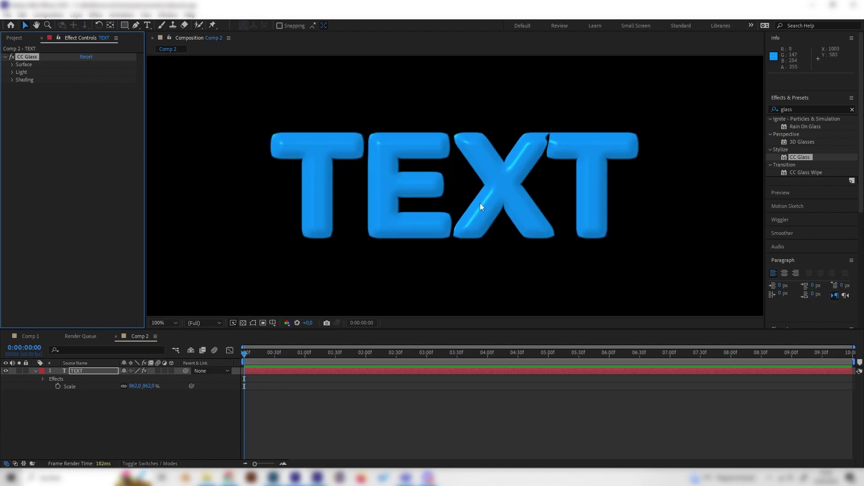
key("comma")
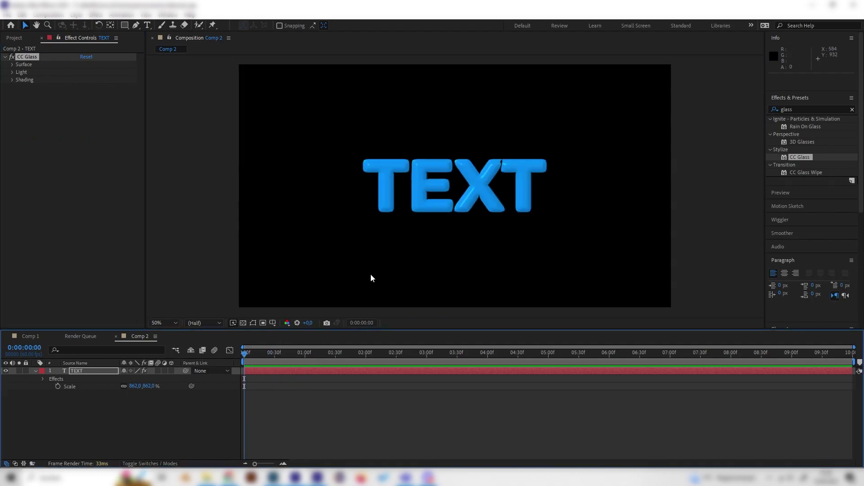
Scrub through Comp 1 for reference, then return to Comp 2.
left_click(84, 336)
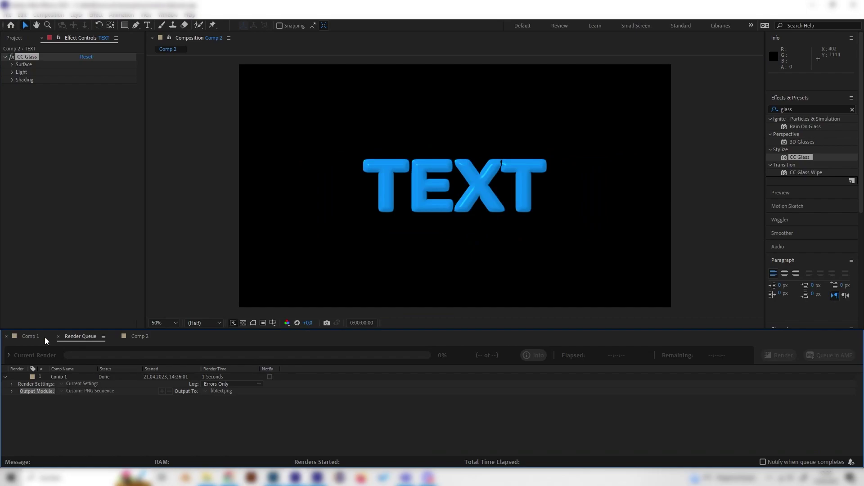
left_click(30, 336)
mouse_move(333, 352)
left_mouse_down()
mouse_move(593, 365)
mouse_move(368, 366)
left_mouse_up()
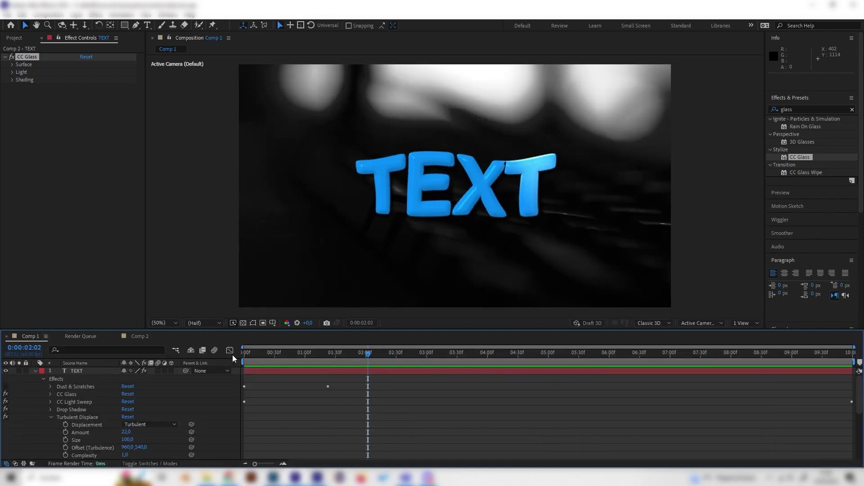
left_click(139, 337)
Add Turbulent Displace to the TEXT layer from a 'turb' search and scrub the distortion.
left_click(802, 110)
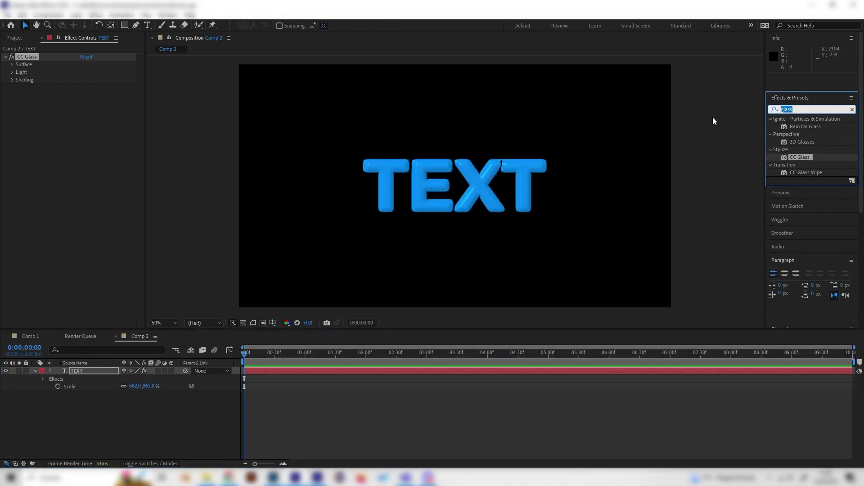
type("turb")
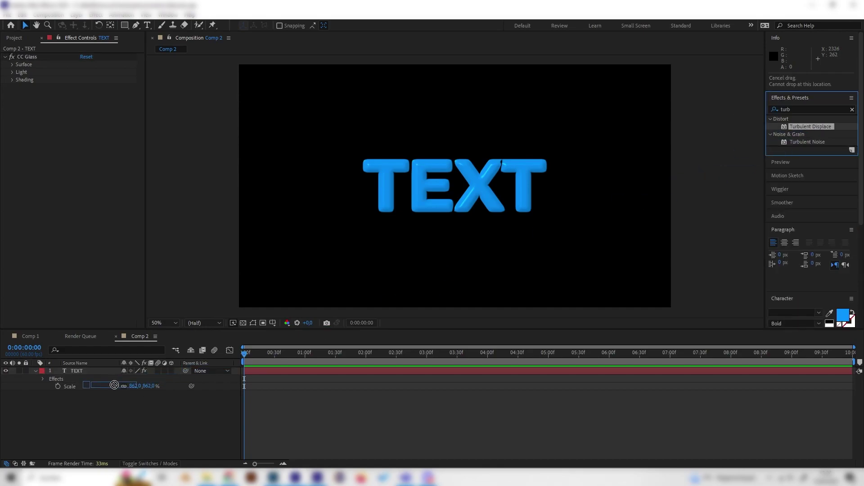
left_click_drag(813, 126, 86, 369)
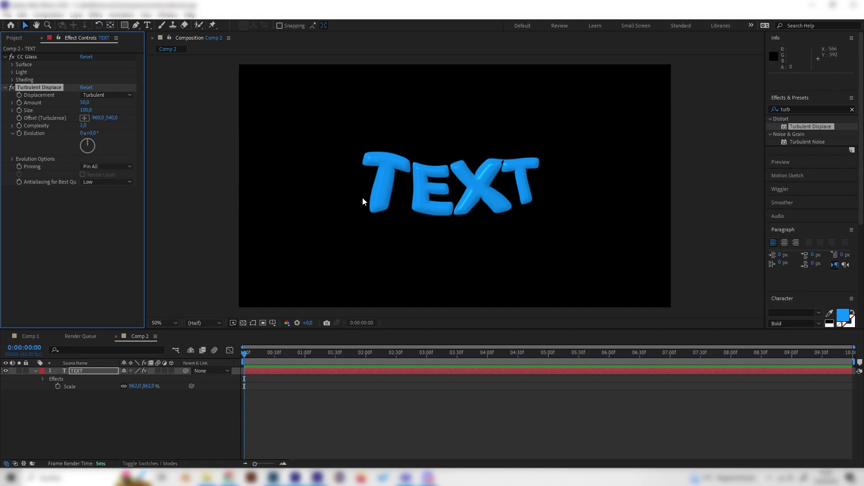
mouse_move(269, 351)
left_mouse_down()
mouse_move(448, 352)
mouse_move(157, 355)
left_mouse_up()
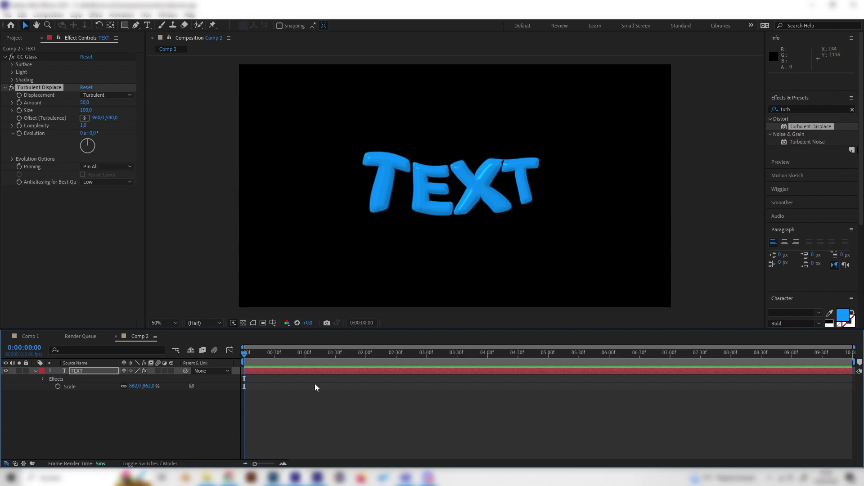
Keyframe Turbulent Displace Evolution across the composition, trying 10 revolutions, and preview the wobble.
left_click(19, 132)
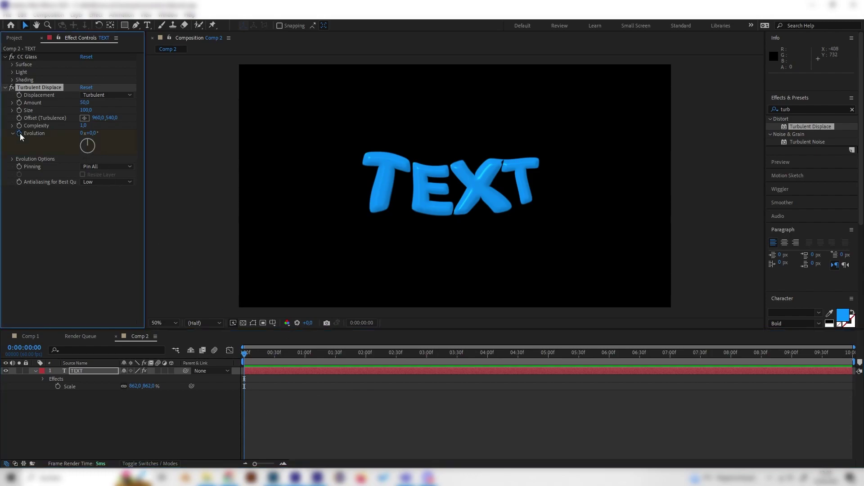
left_click(313, 347)
key("End")
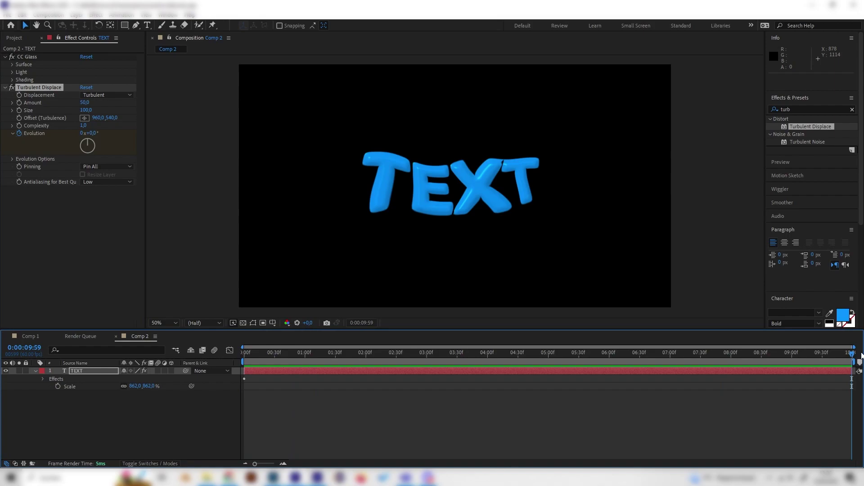
left_click(83, 133)
type("5")
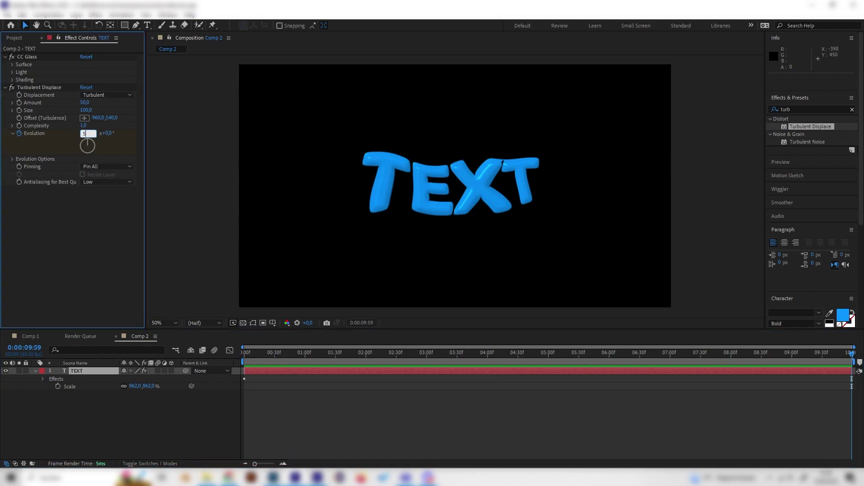
key("Return")
left_click(82, 132)
type("10")
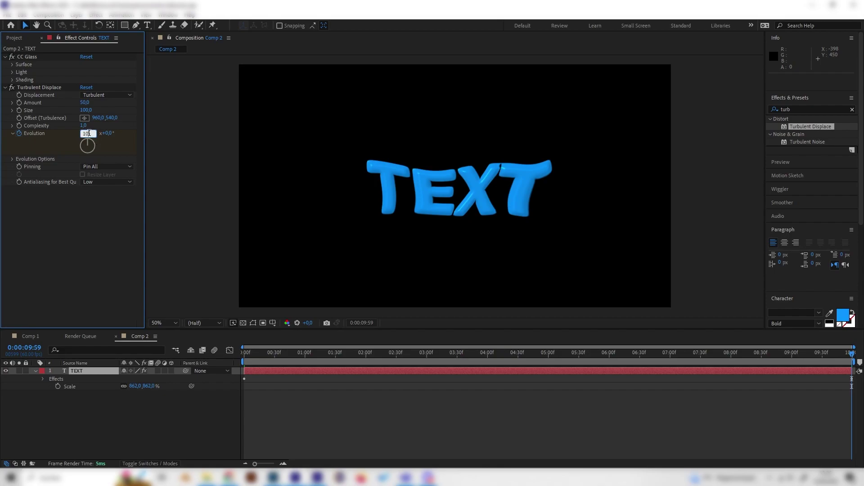
key("Return")
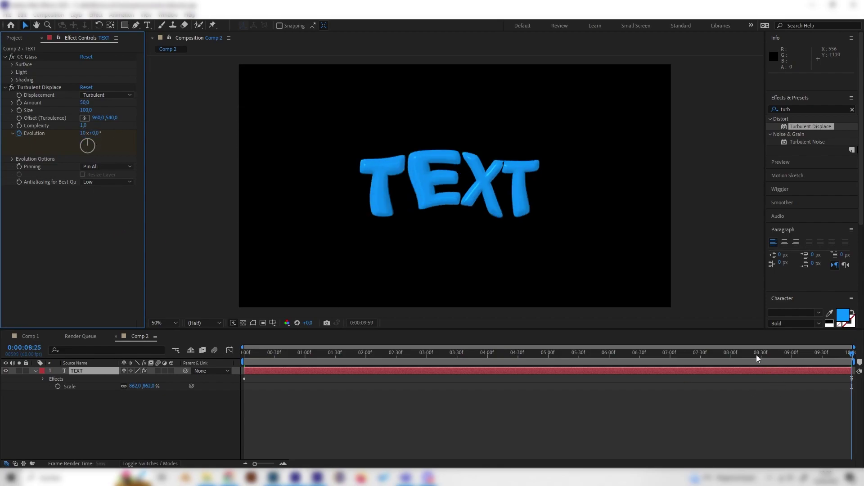
left_click_drag(756, 355, 232, 366)
key("space")
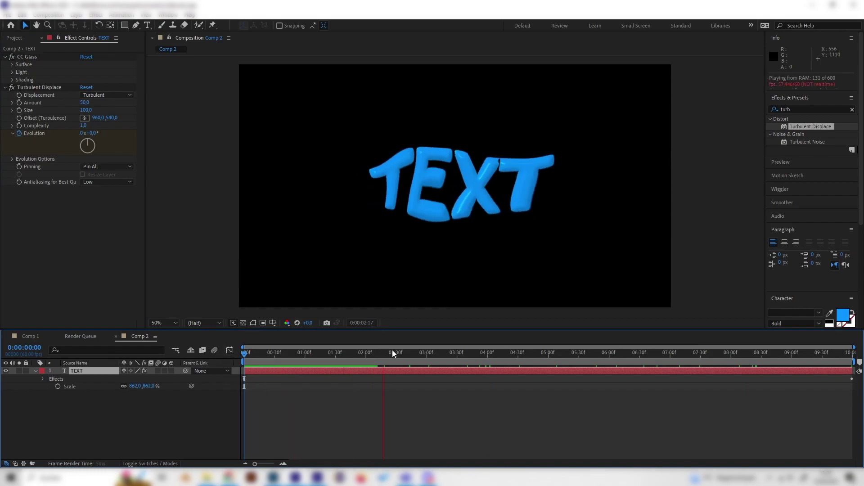
left_click_drag(854, 353, 840, 356)
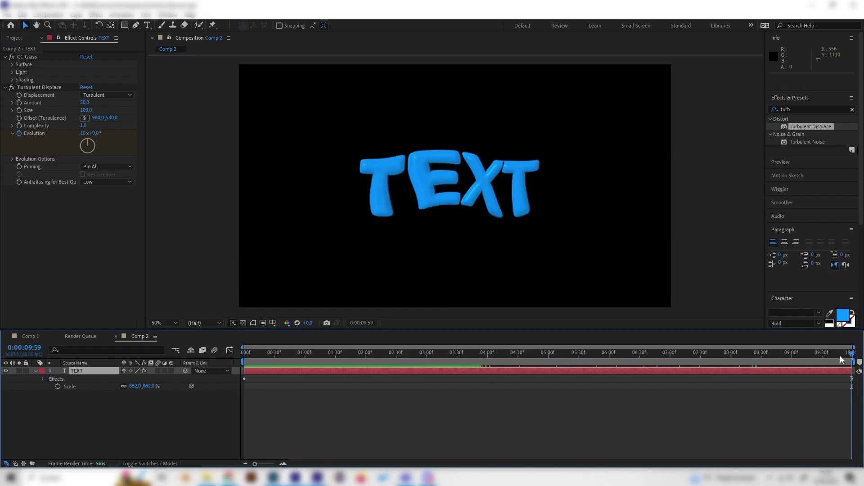
Change the end Evolution keyframe to 5 revolutions and preview from the start.
left_click(85, 133)
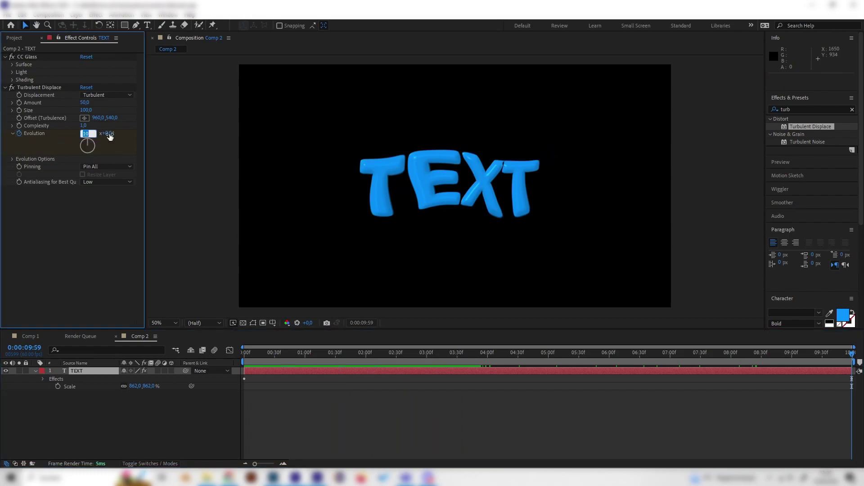
type("5")
key("Return")
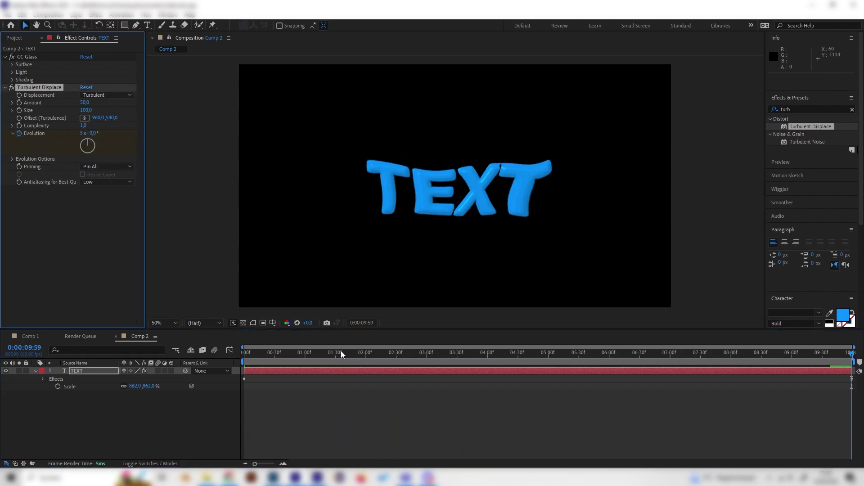
left_click(129, 344)
key("Home")
key("space")
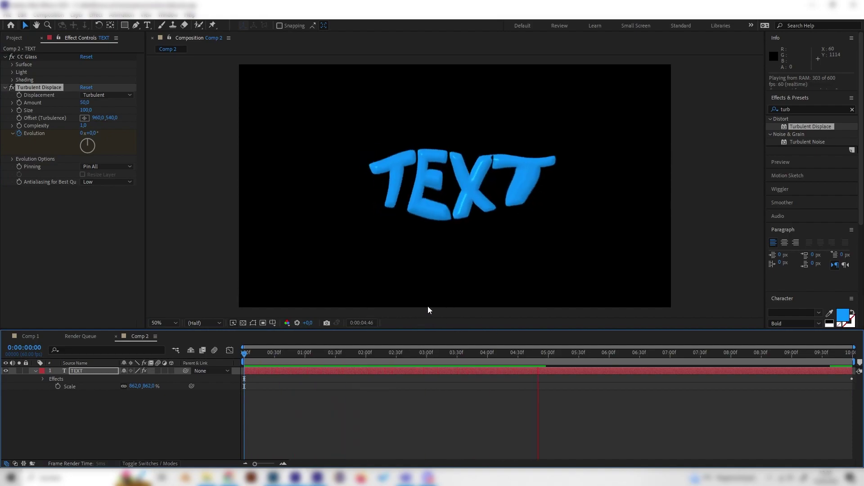
key("space")
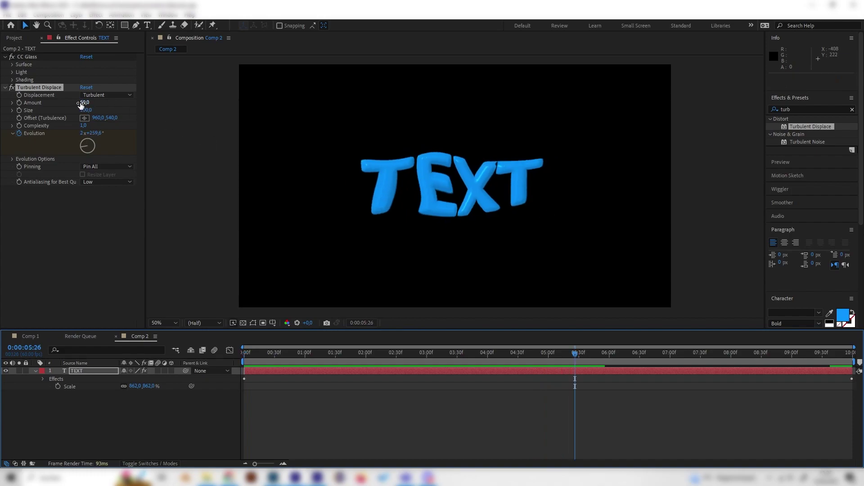
Set the Turbulent Displace Amount to 30 and preview the gentler wobble.
left_click(84, 102)
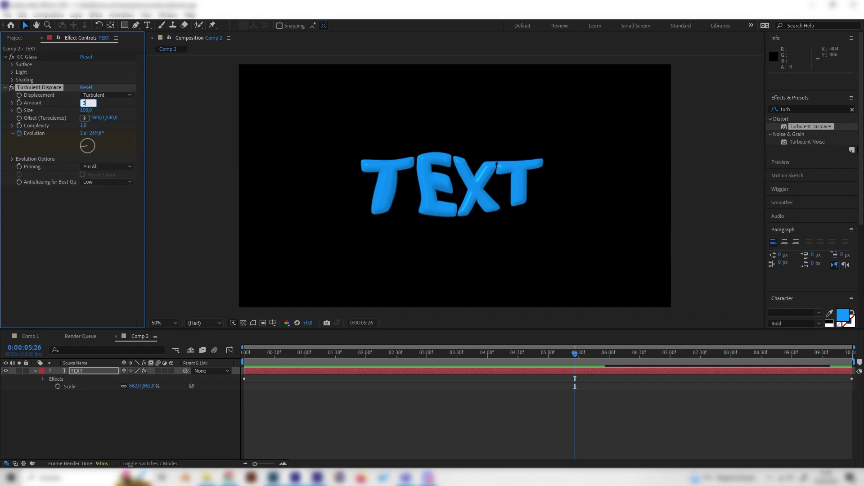
type("30")
key("Return")
key("space")
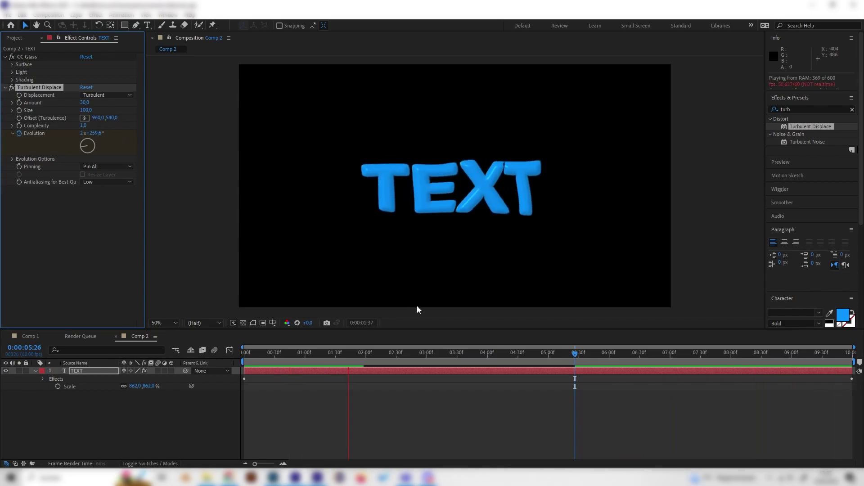
key("space")
Scrub Comp 1 for comparison, then return to Comp 2 at its first frame.
left_click(31, 336)
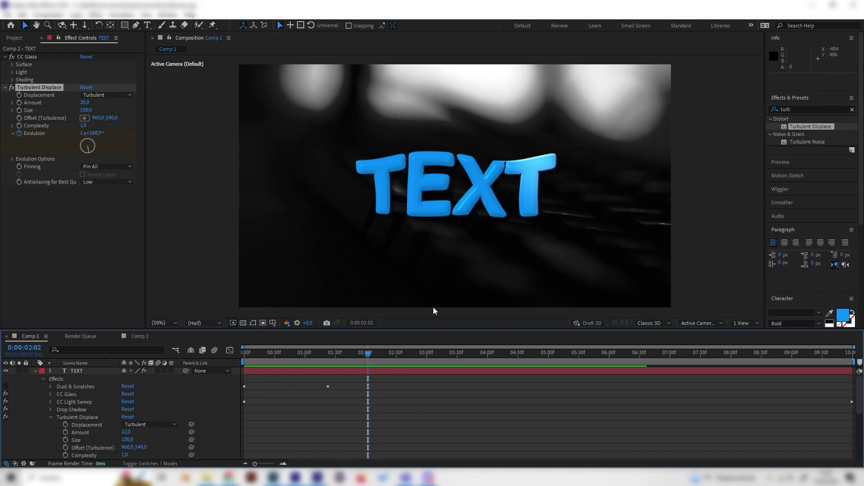
left_click_drag(411, 352, 560, 352)
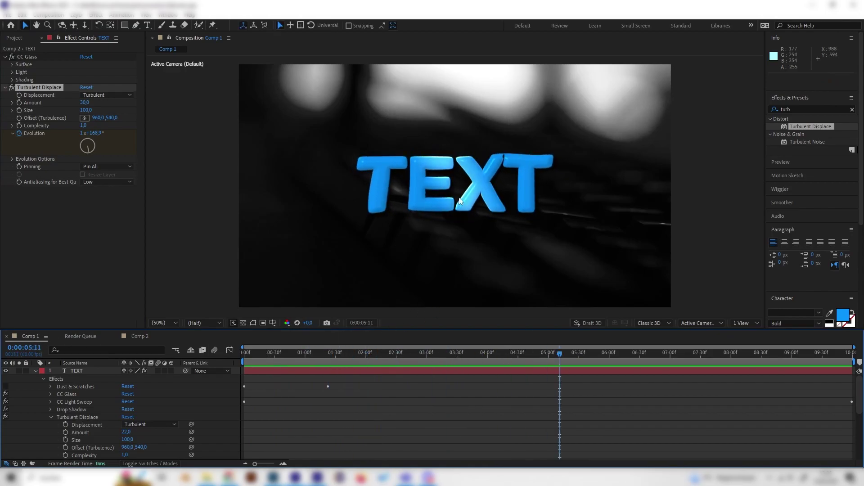
left_click(138, 336)
key("Home")
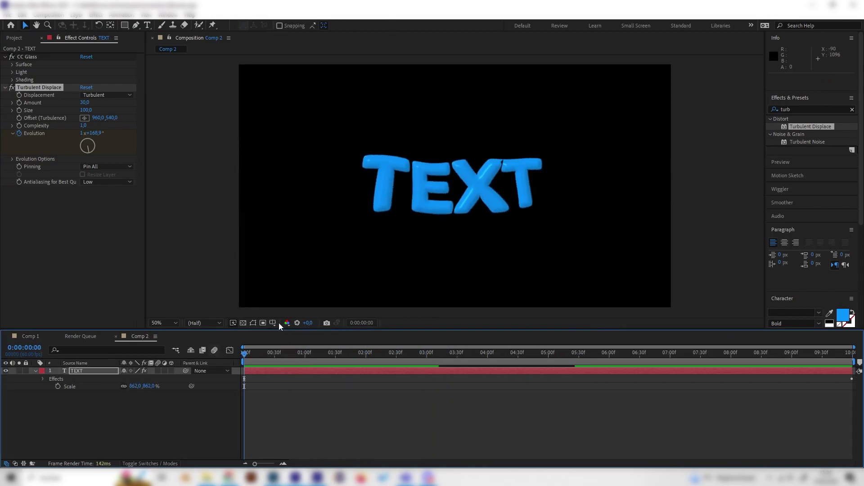
key("ctrl+5")
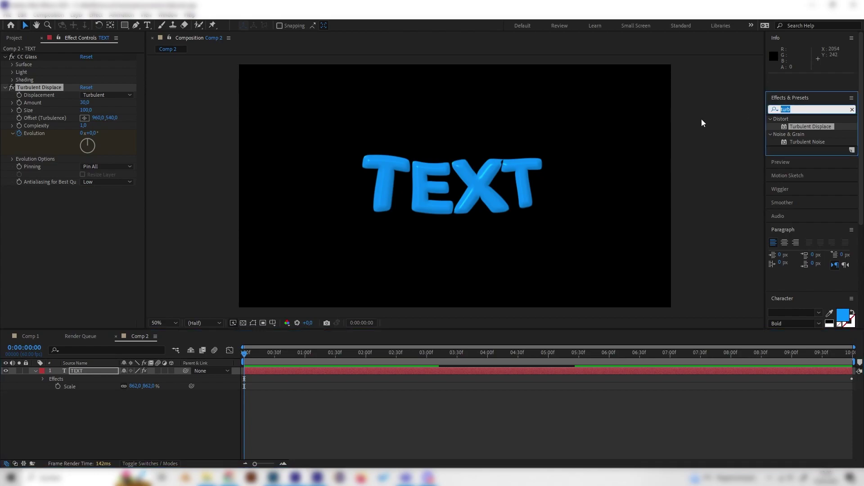
type("cc")
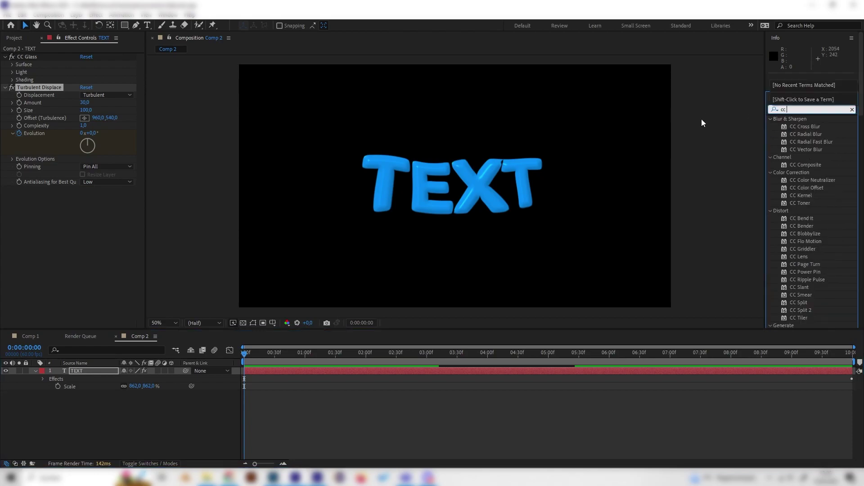
type(" light")
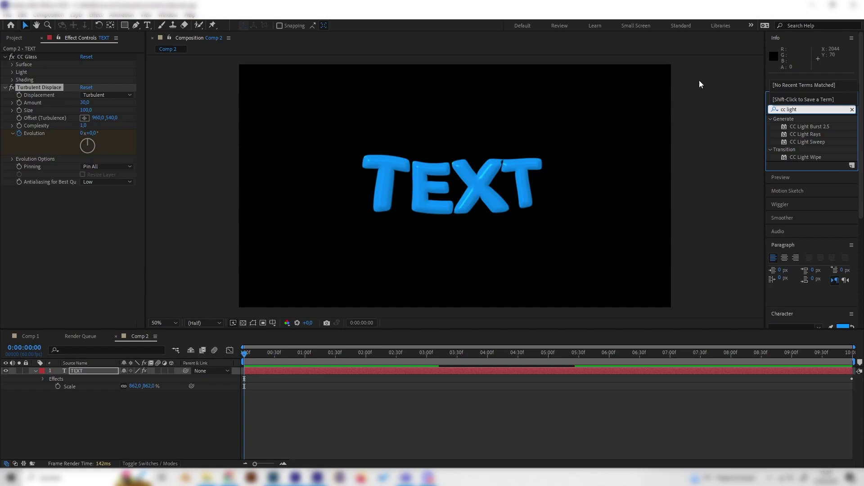
Apply CC Light Sweep to TEXT, shift its centre, set Shape to Smooth and widen it.
double_click(814, 142)
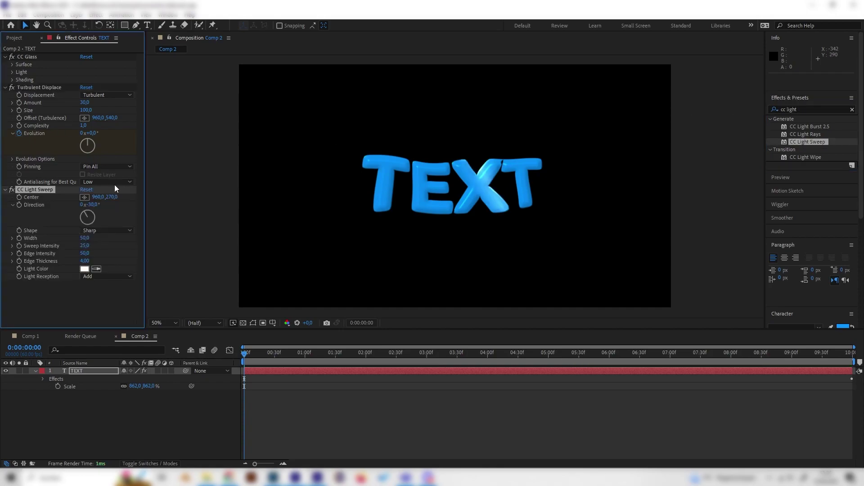
left_click_drag(94, 198, 176, 244)
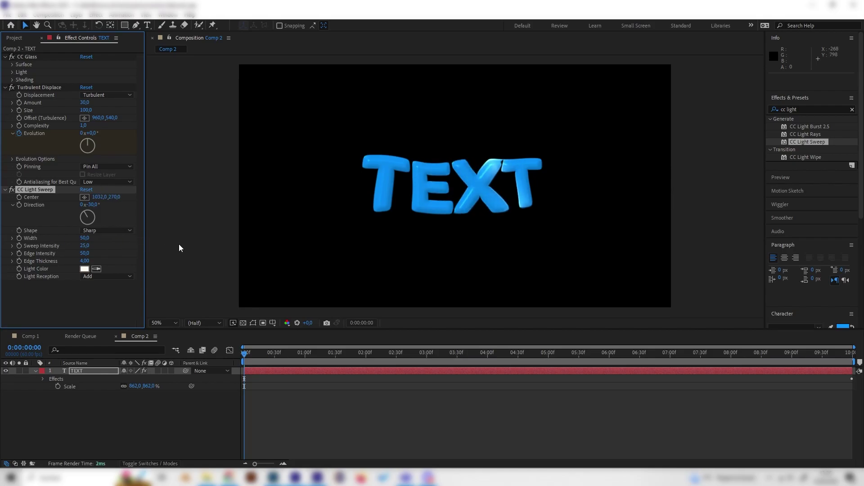
left_click(93, 230)
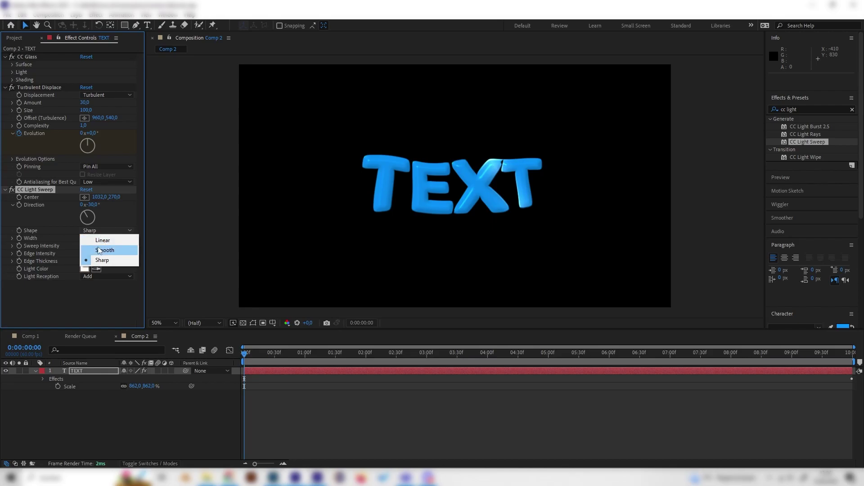
left_click(117, 251)
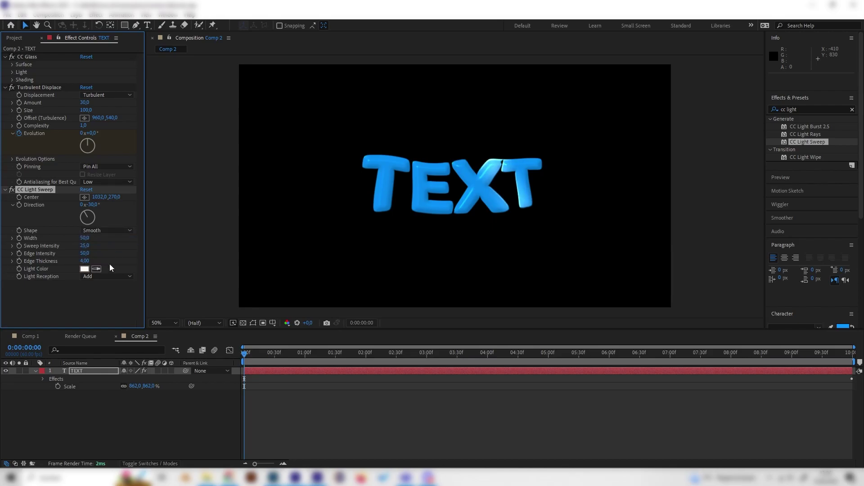
left_click_drag(86, 241, 109, 238)
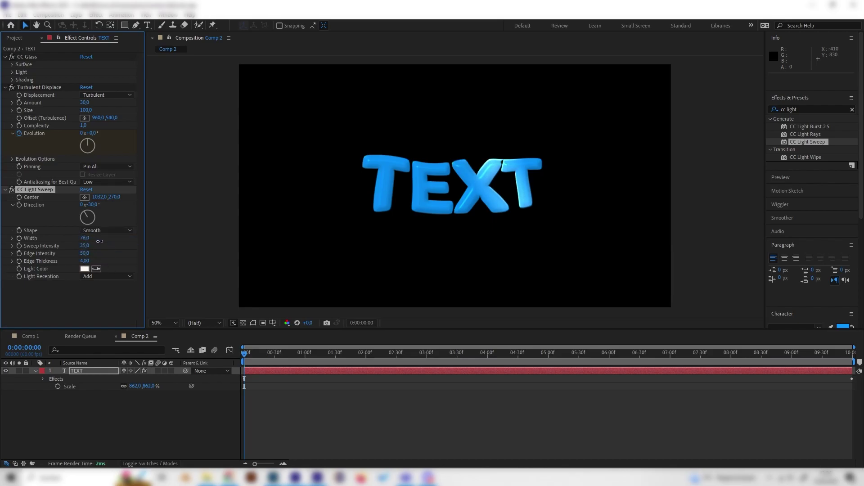
Keyframe Light Sweep Center X from 1528 at 0:00 to 203 at the last frame, then preview.
left_click(249, 351)
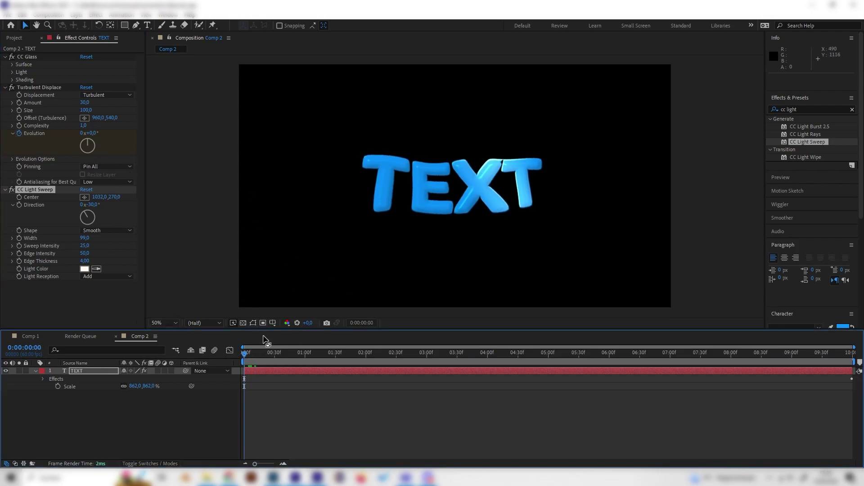
left_click_drag(97, 197, 305, 194)
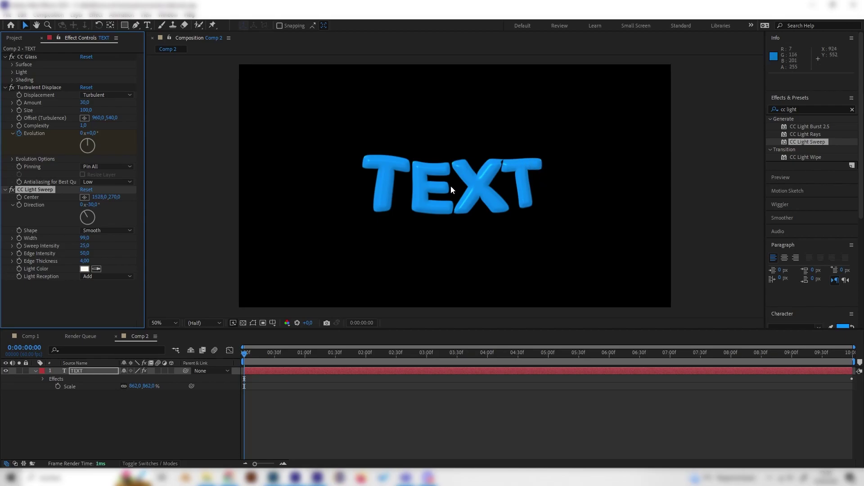
left_click(20, 197)
left_click_drag(315, 359, 852, 352)
left_click_drag(93, 207, 3, 210)
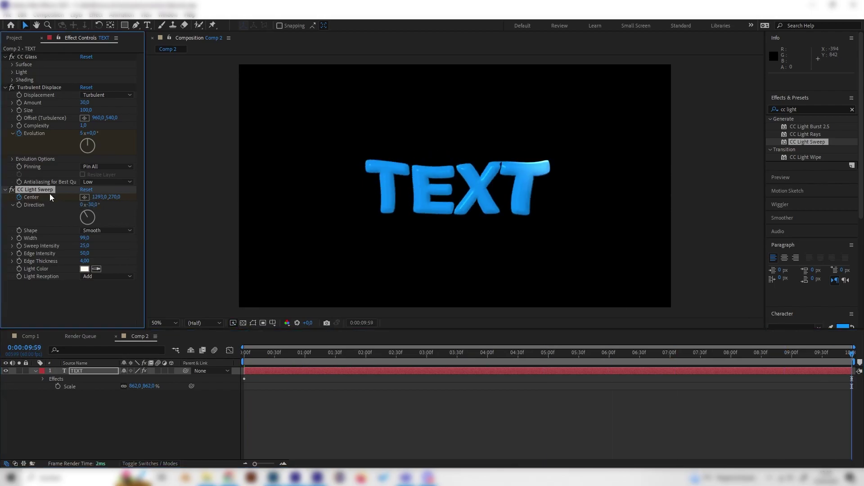
left_click_drag(98, 198, 3, 202)
left_click_drag(101, 201, 11, 202)
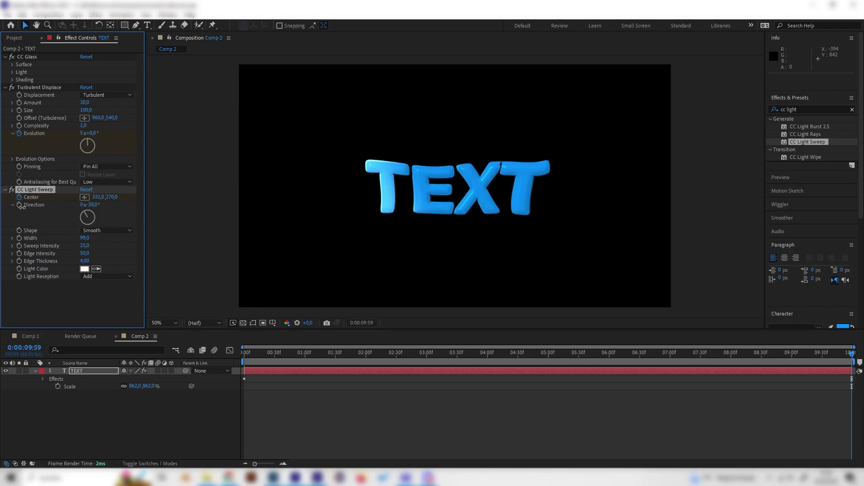
left_click_drag(90, 199, 13, 204)
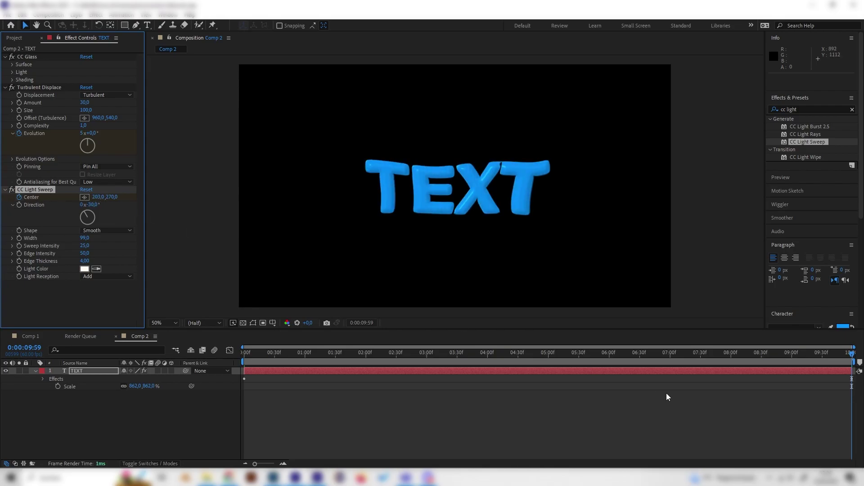
left_click(657, 354)
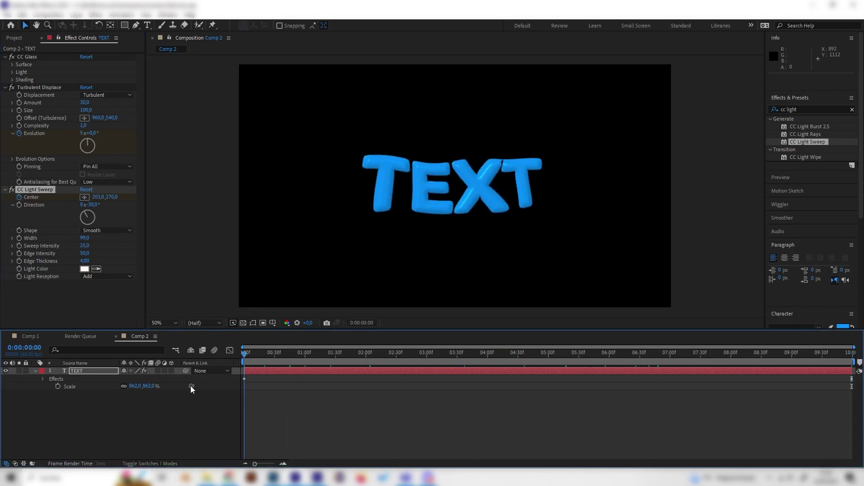
key("space")
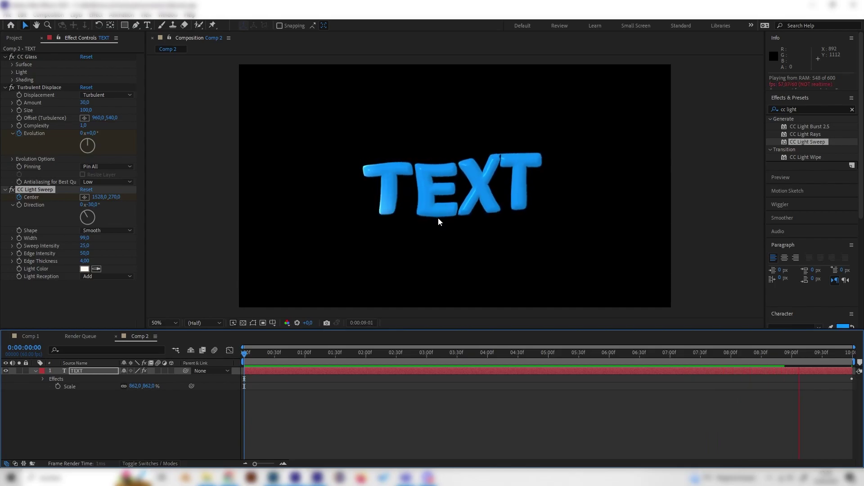
Collapse both effects, drag Turbulent Displace beneath CC Light Sweep, and preview the result.
left_click_drag(553, 347, 500, 351)
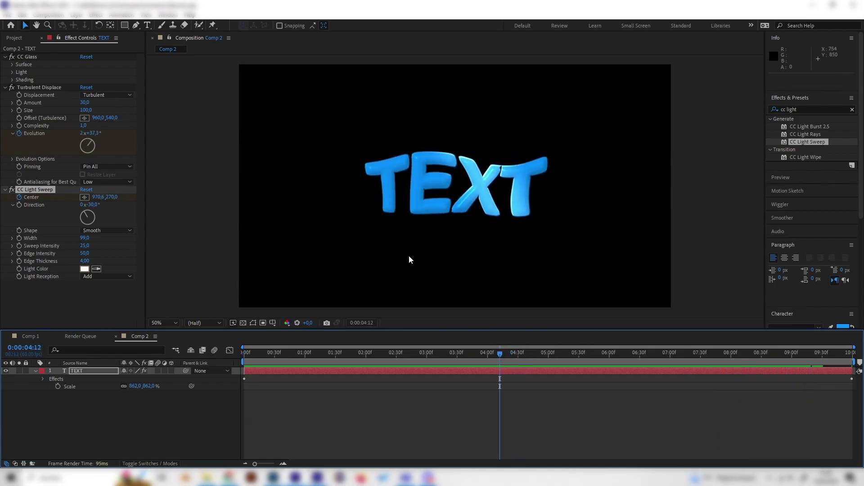
left_click(11, 189)
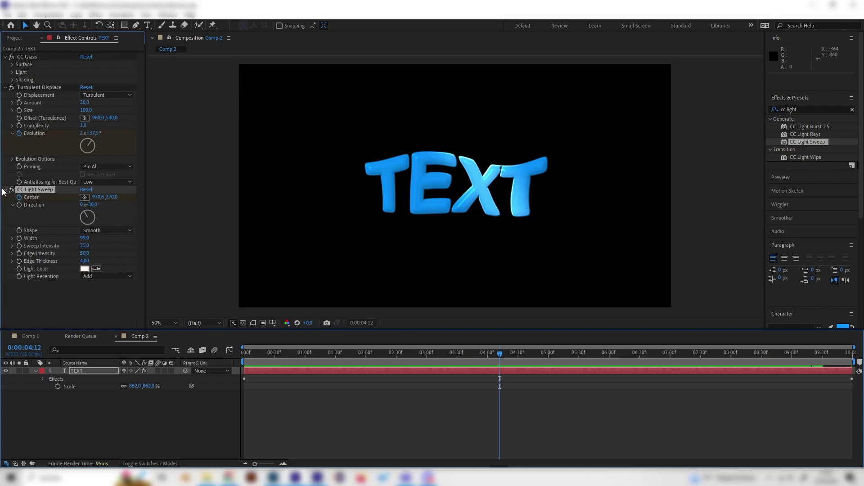
left_click(7, 88)
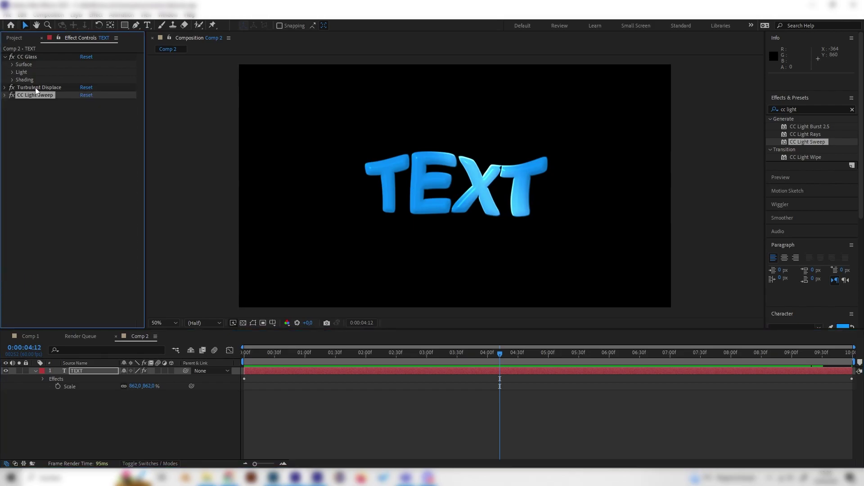
left_click(36, 88)
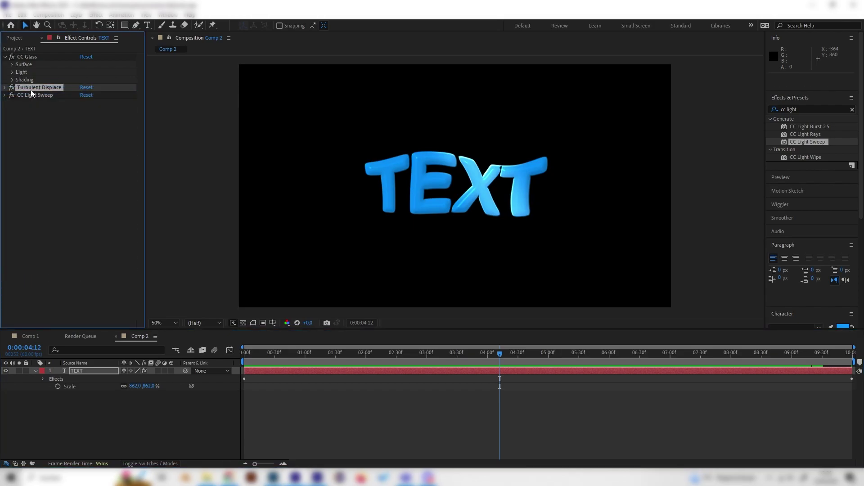
left_click_drag(36, 90, 36, 98)
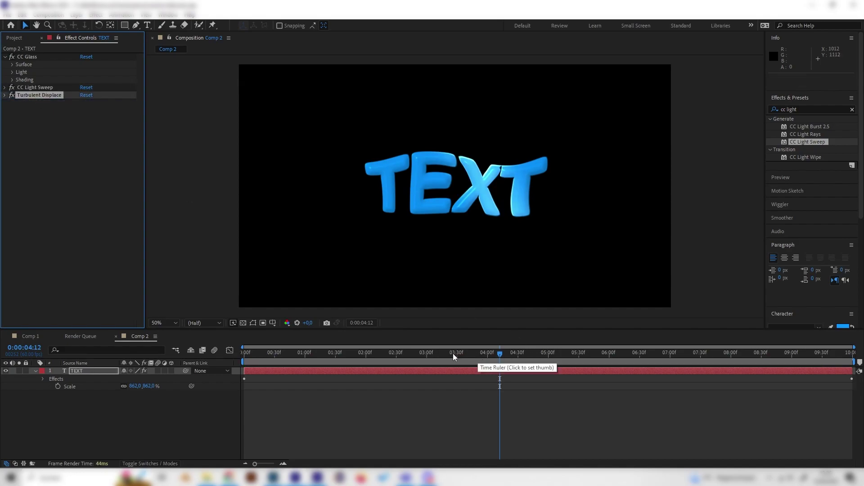
mouse_move(453, 353)
left_mouse_down()
mouse_move(473, 360)
mouse_move(387, 356)
left_mouse_up()
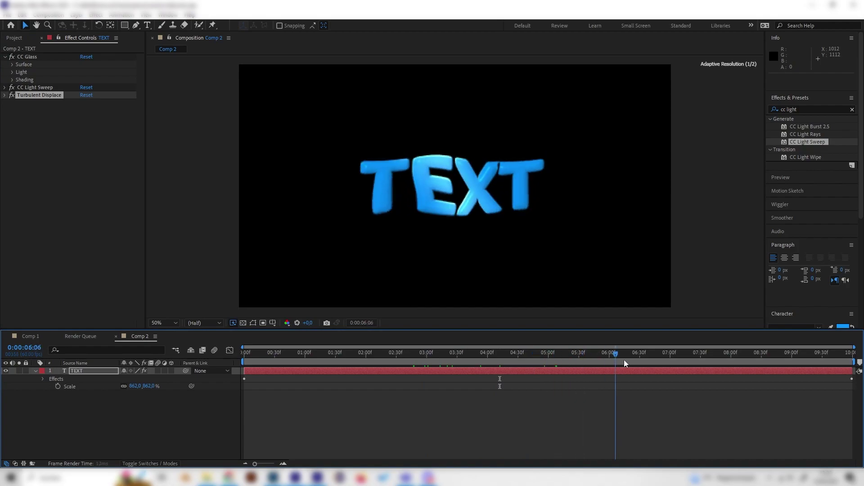
key("space")
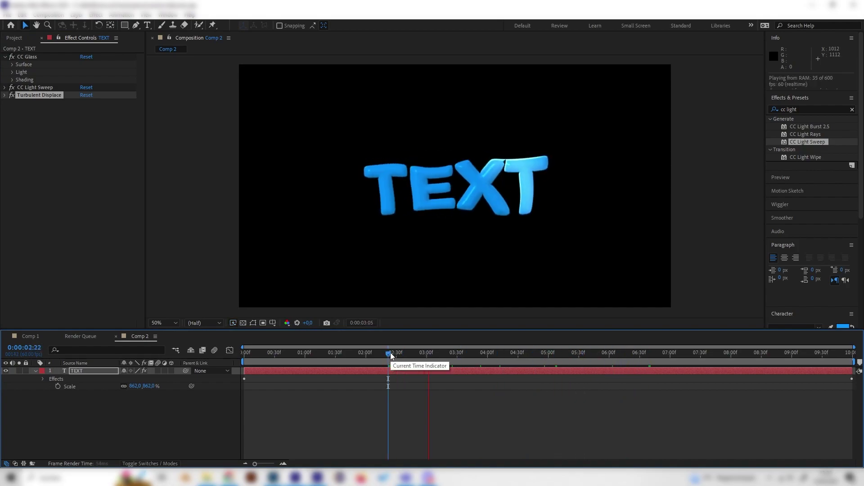